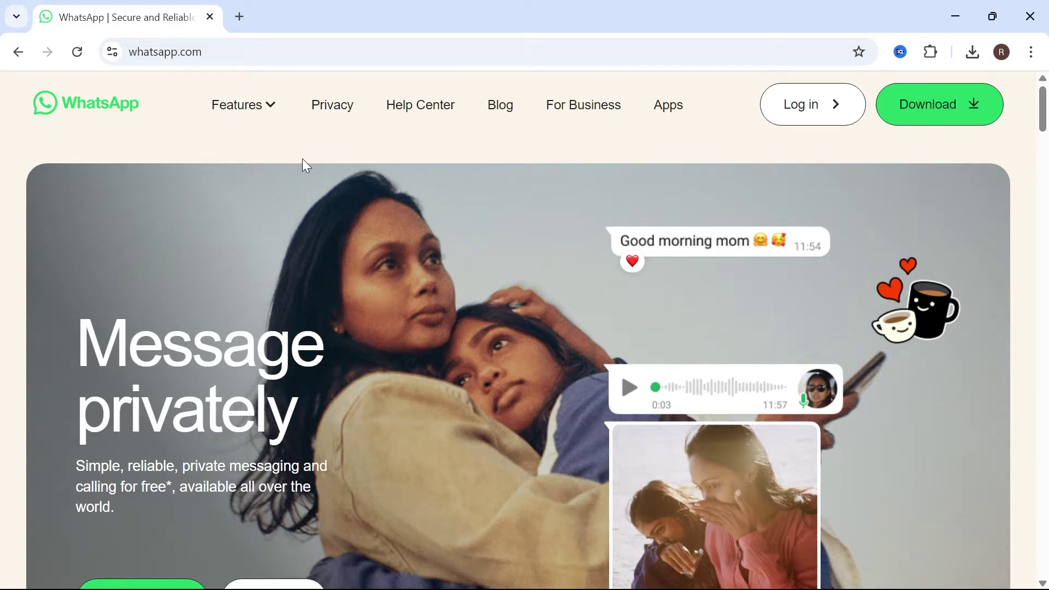
Step: Go back from whatsapp.com to the empty Google homepage
key("alt+Left")
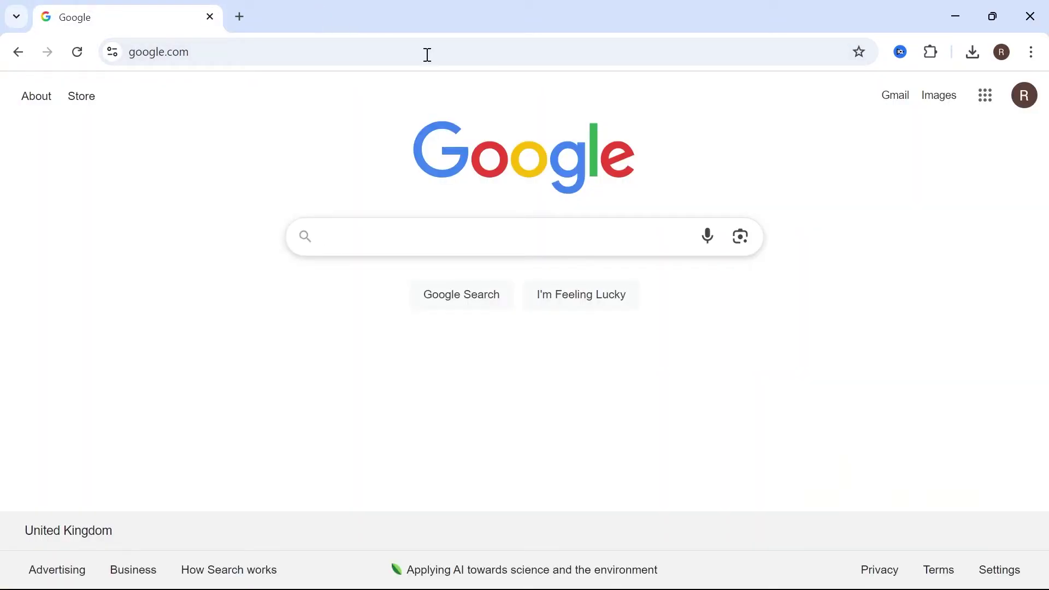
type("whatsapp business online")
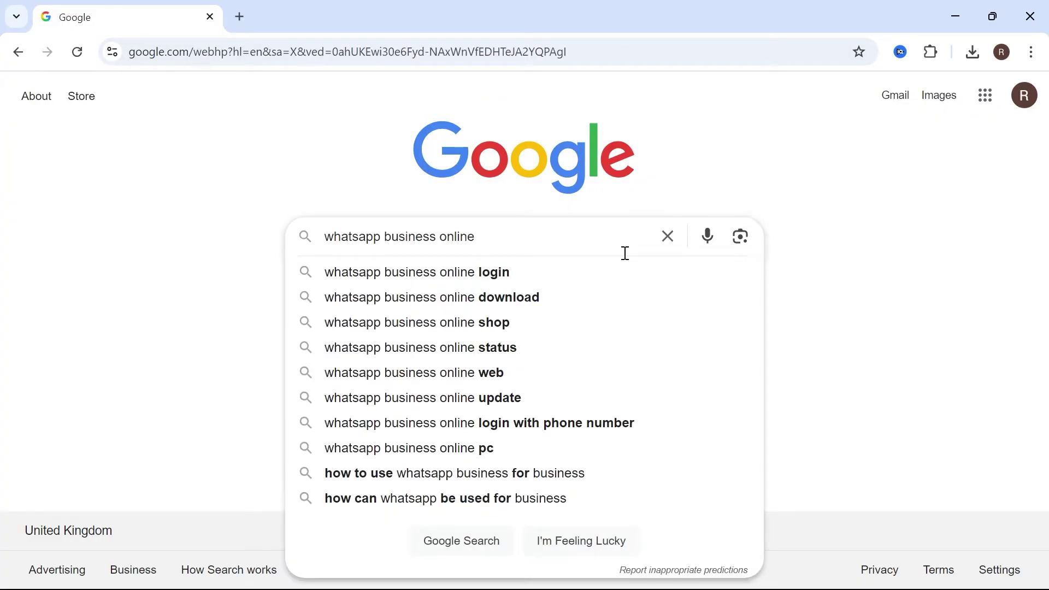
Step: Search Google for 'whatsapp business online'
key("Return")
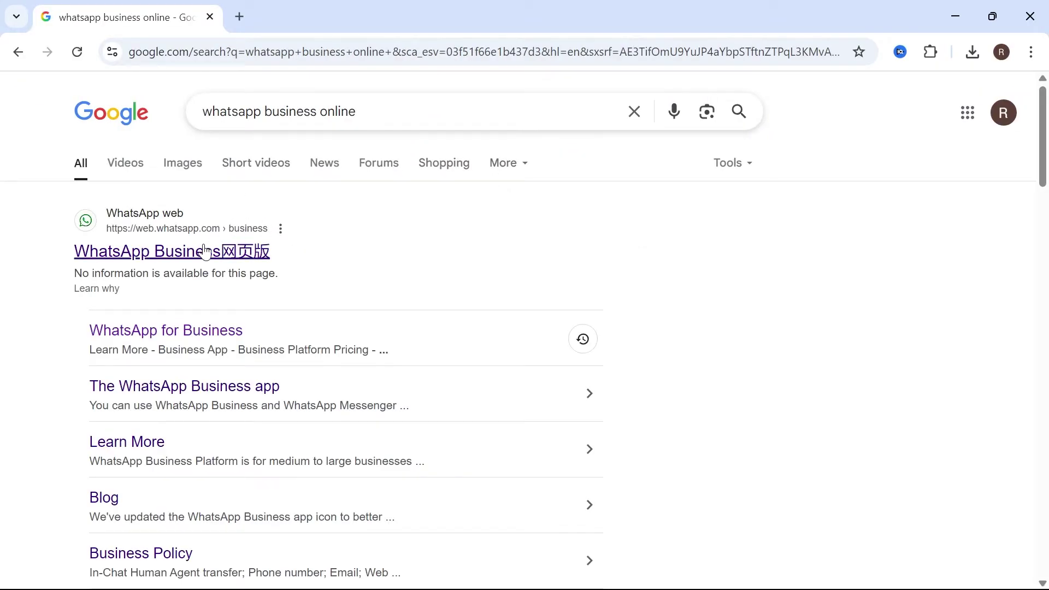
Step: Open the WhatsApp Web business result, close Chrome, and launch Microsoft Store from Start
left_click(153, 256)
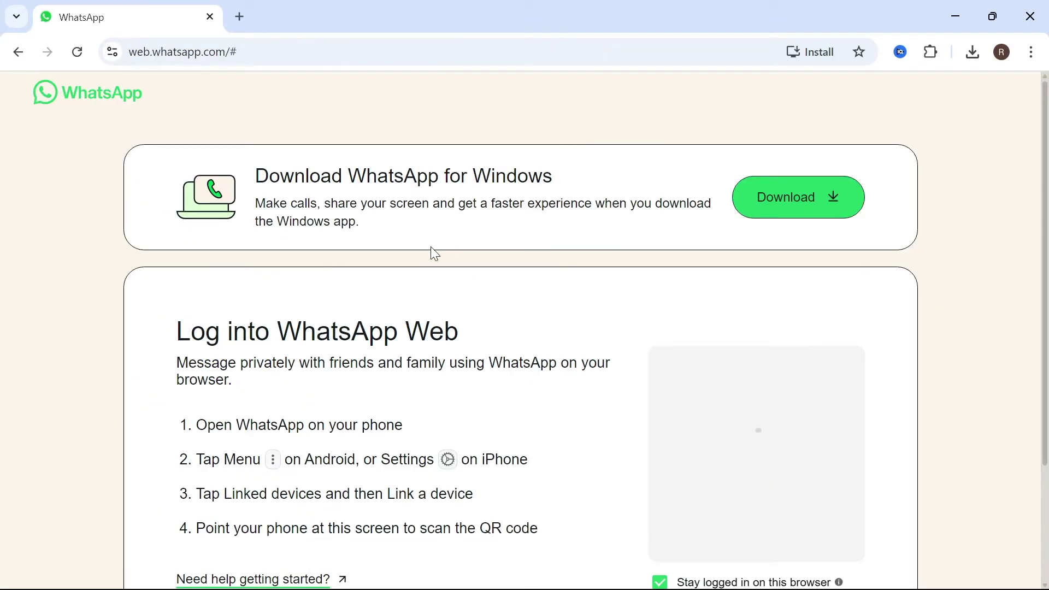
scroll(432, 254, "down", 1)
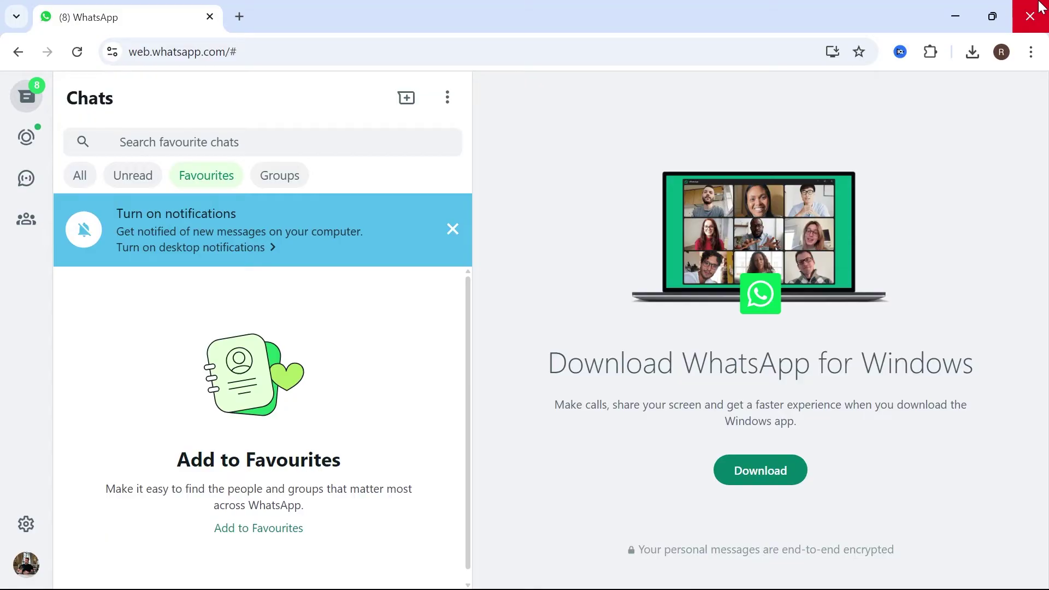
left_click(1029, 17)
left_click(378, 570)
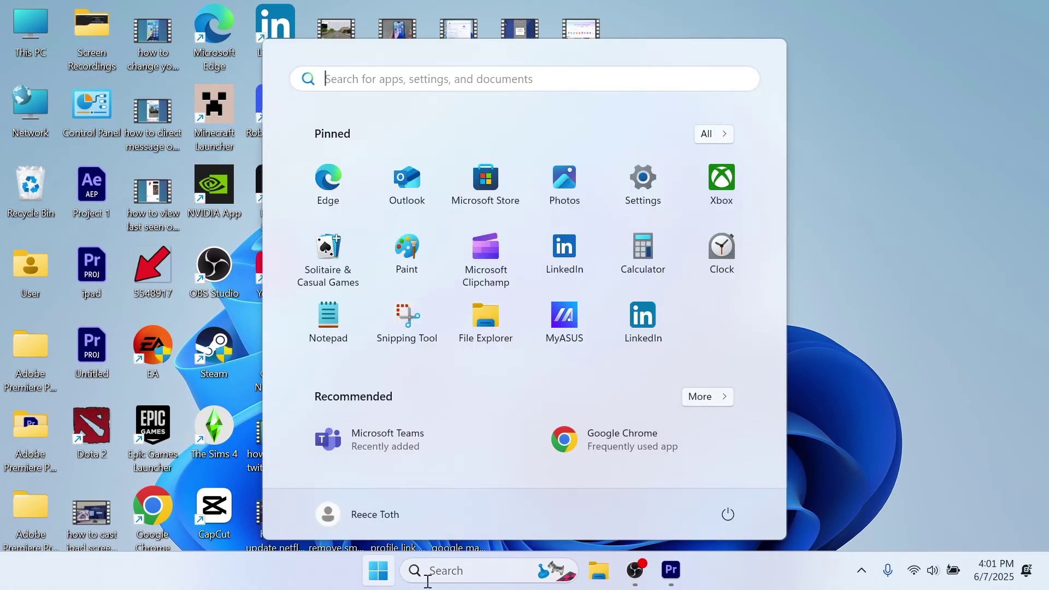
left_click(427, 578)
type("microsof")
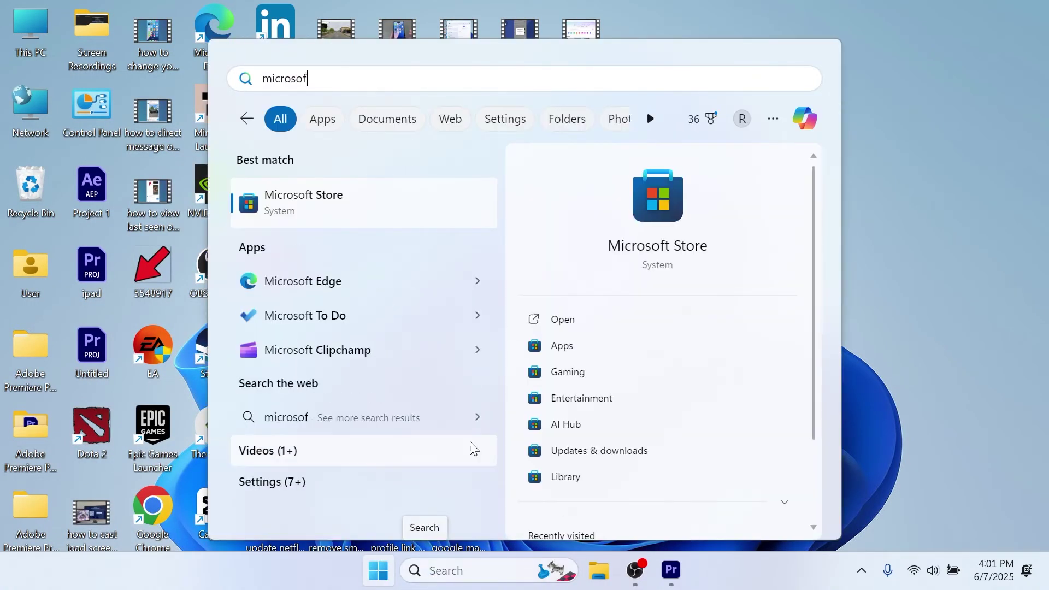
left_click(386, 197)
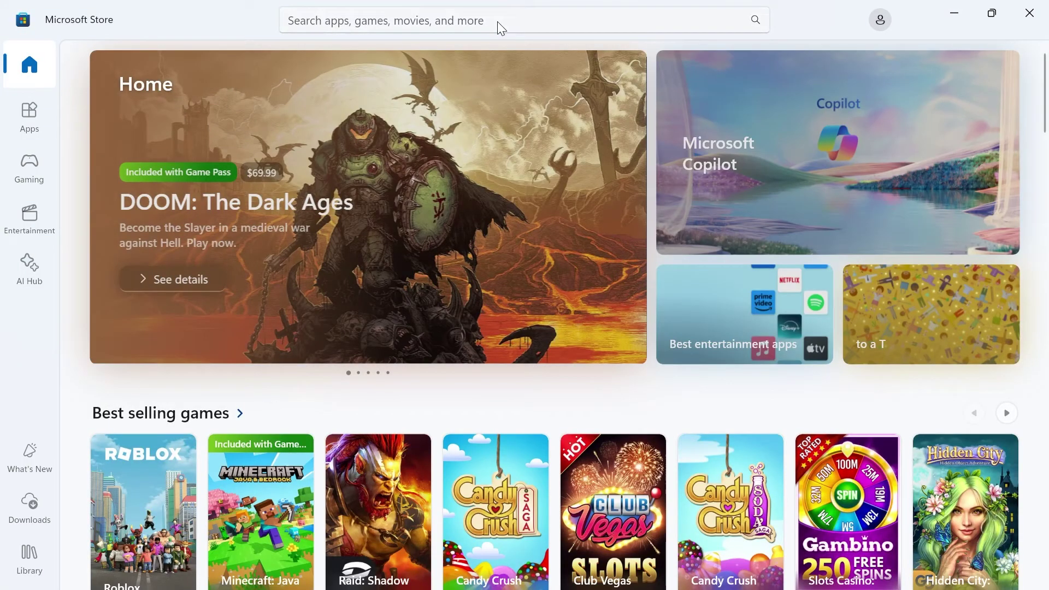
Step: Search the Store for 'whatsapp', open its app page, and launch the installed app
left_click(498, 22)
type("whatsapp")
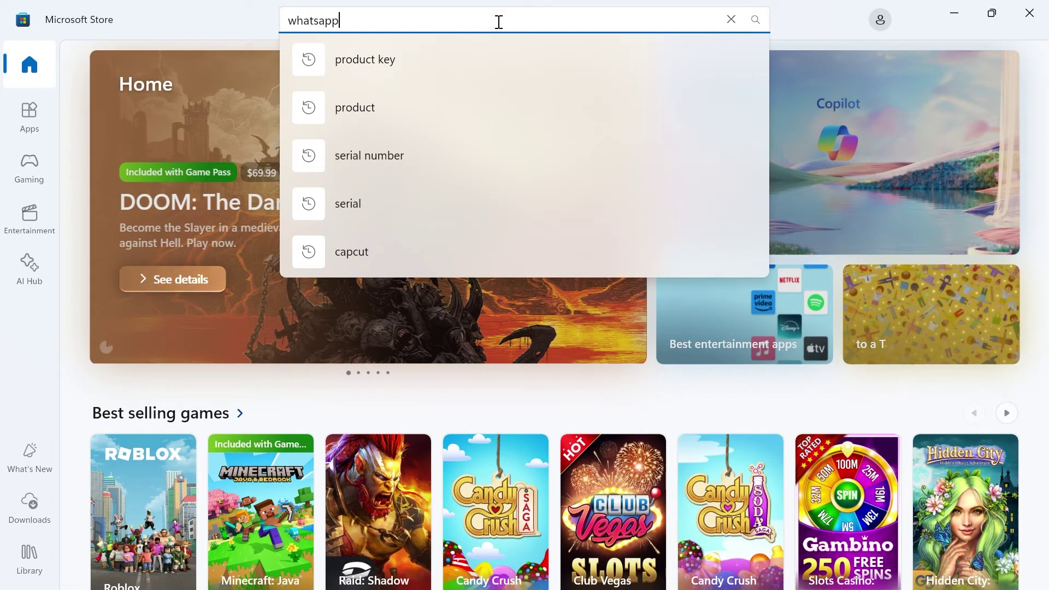
key("Return")
scroll(721, 172, "down", 1)
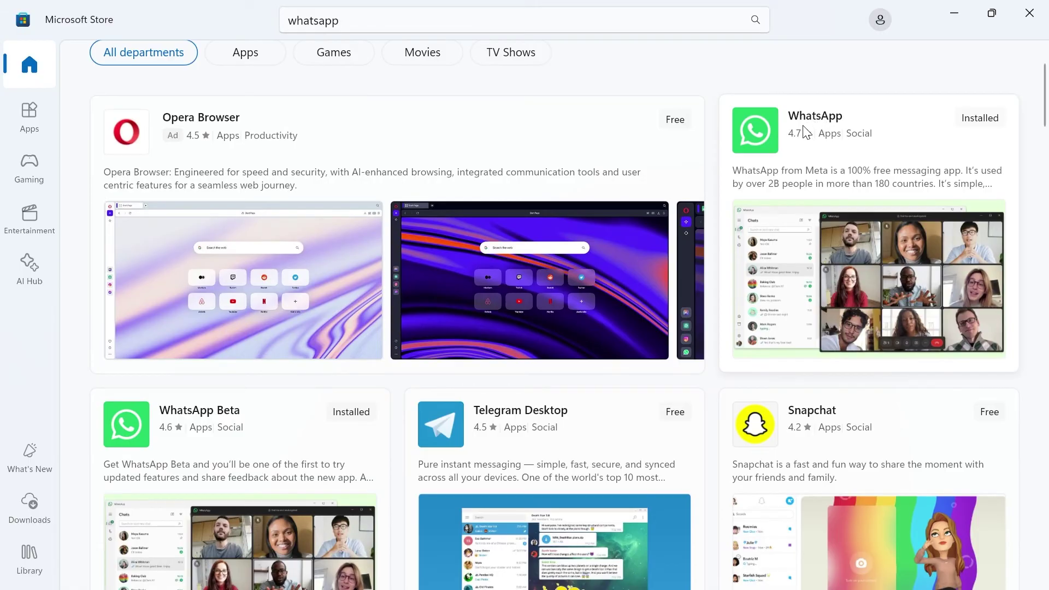
left_click(823, 131)
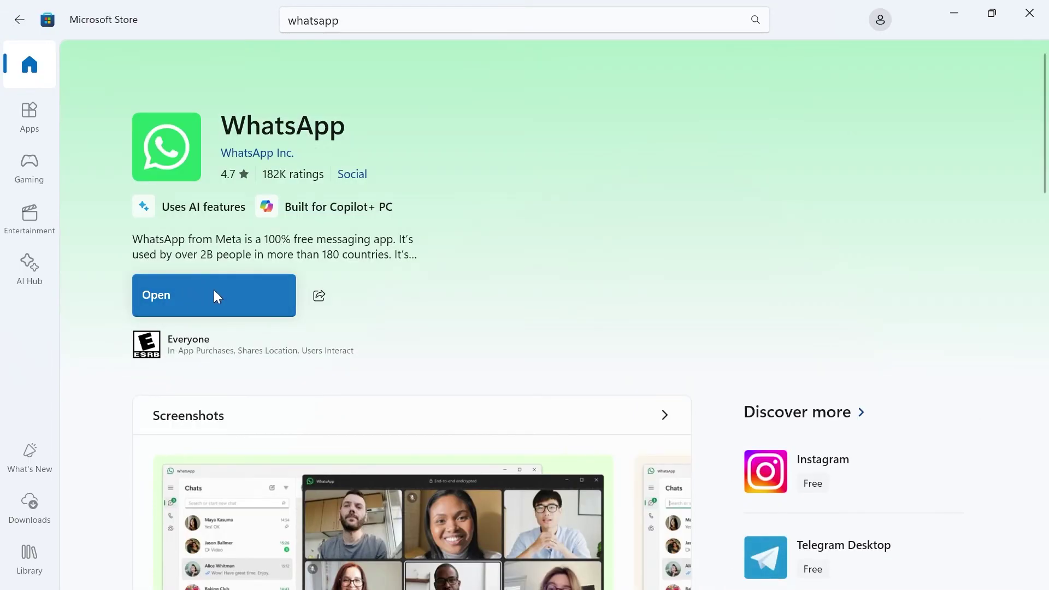
left_click(191, 296)
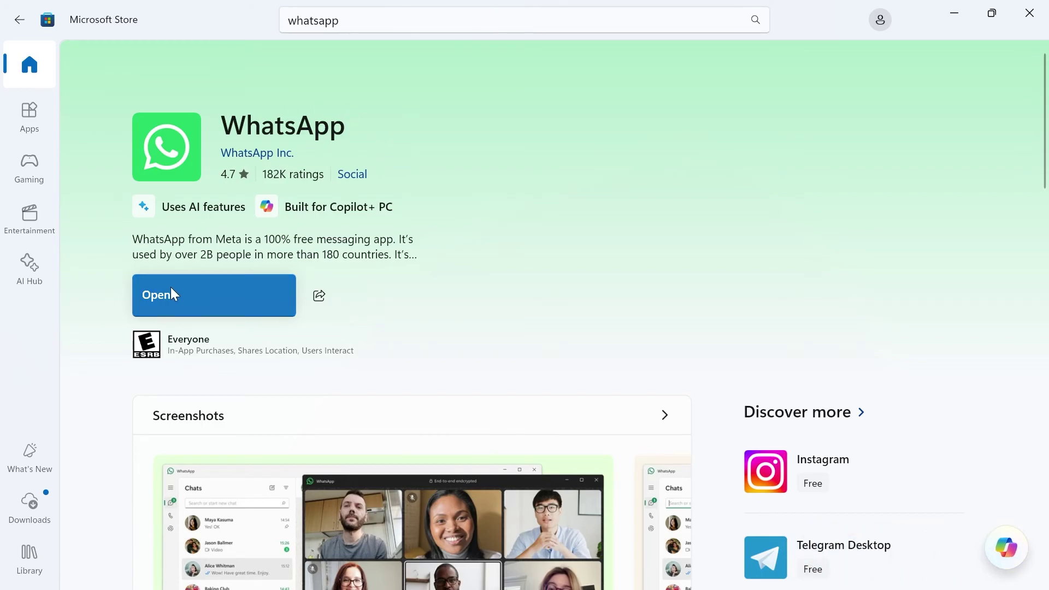
Step: Launch WhatsApp, get past the welcome screen to the QR code, and move the window right
left_click(218, 301)
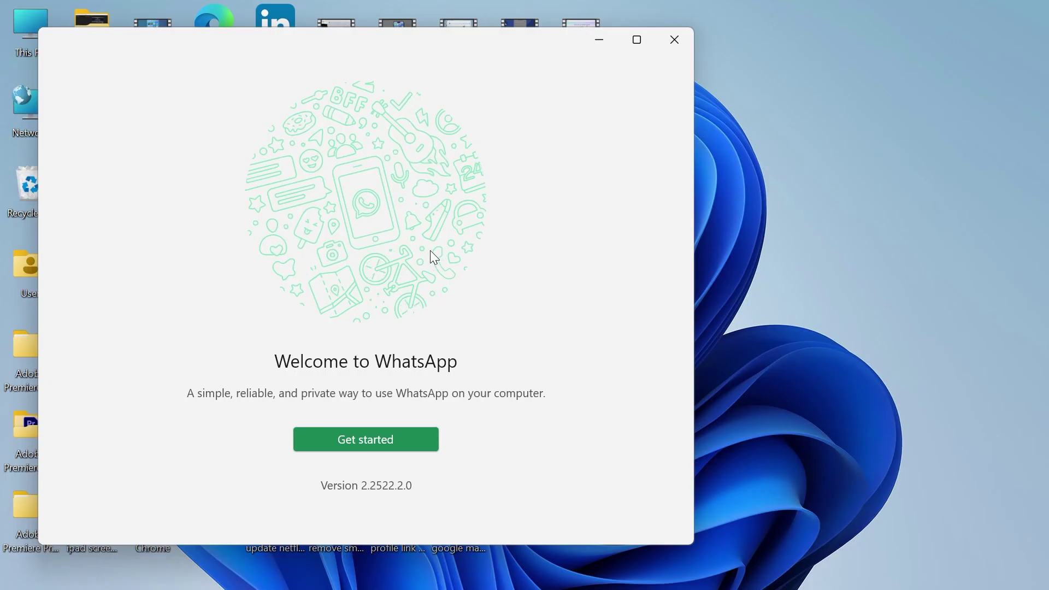
left_click(377, 440)
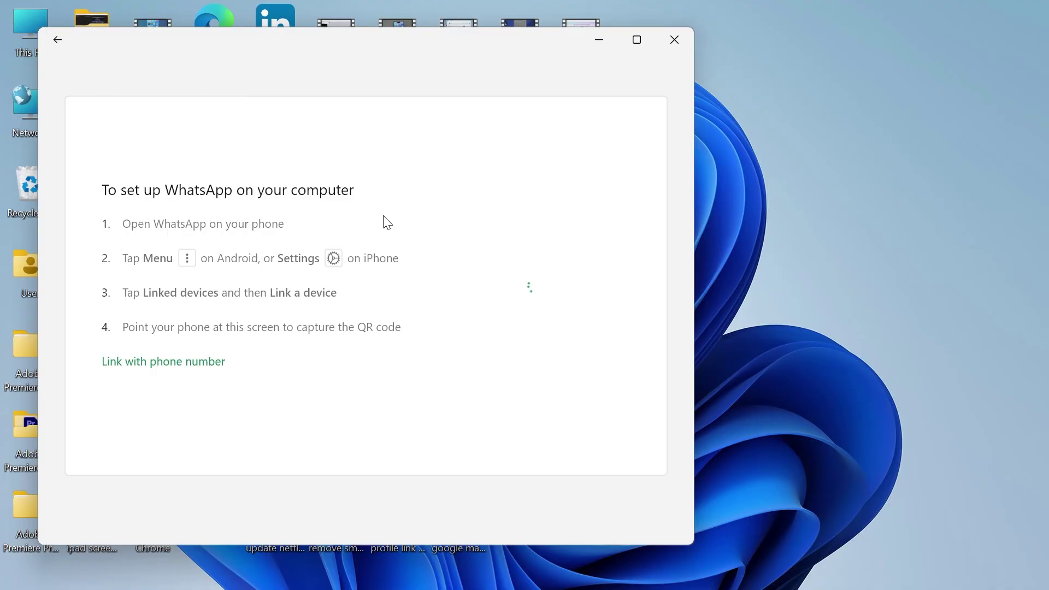
left_click_drag(445, 64, 590, 72)
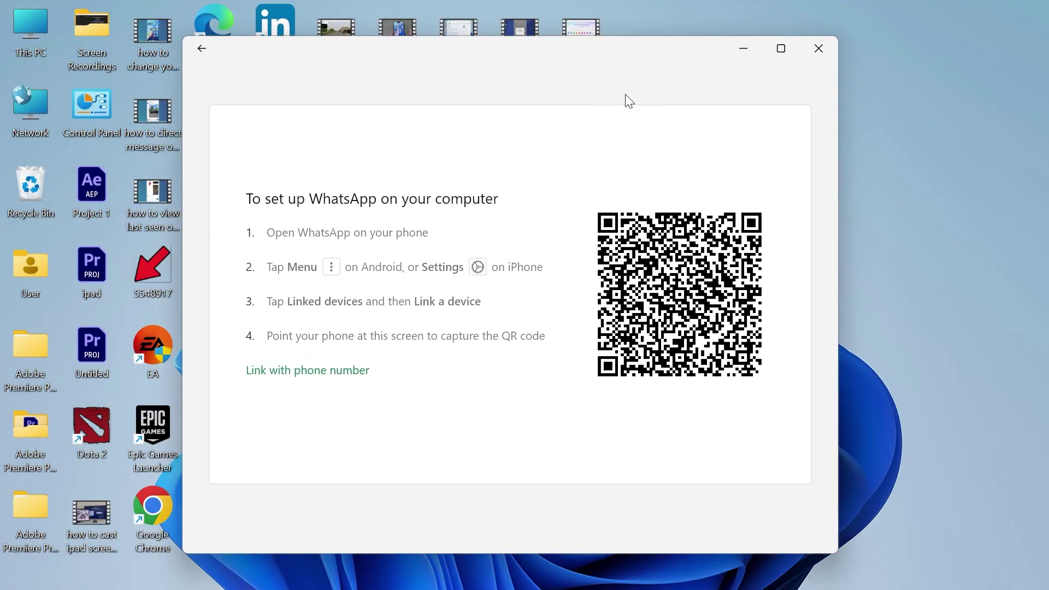